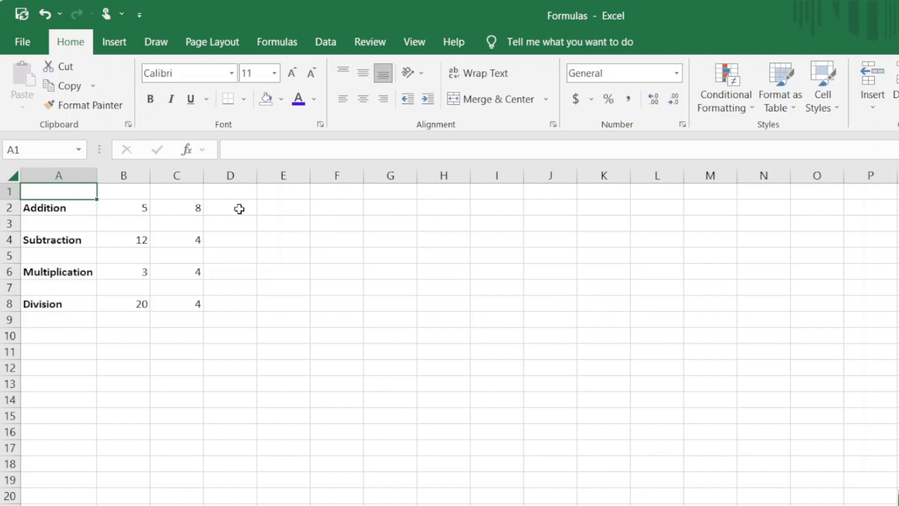
- Enter the formula =B2+C2 in cell D2 to add the two numbers in the Addition row
click(239, 208)
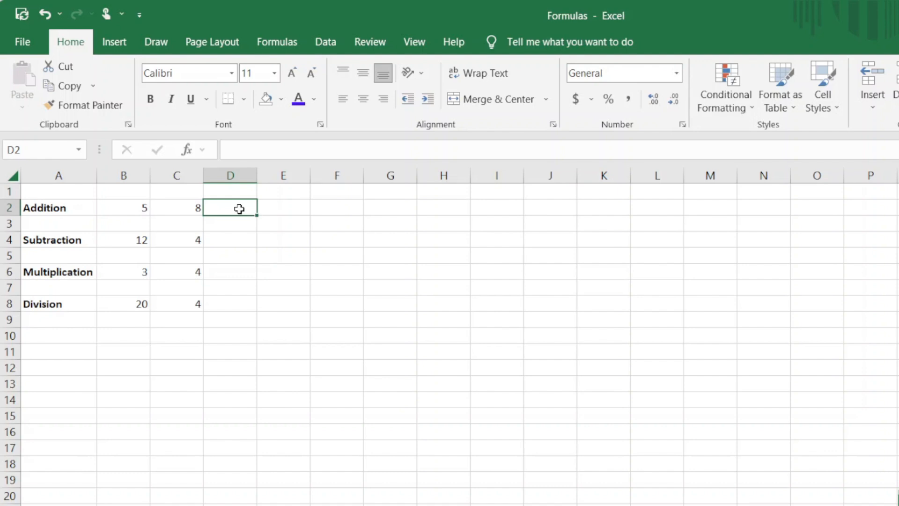
text(=)
click(136, 206)
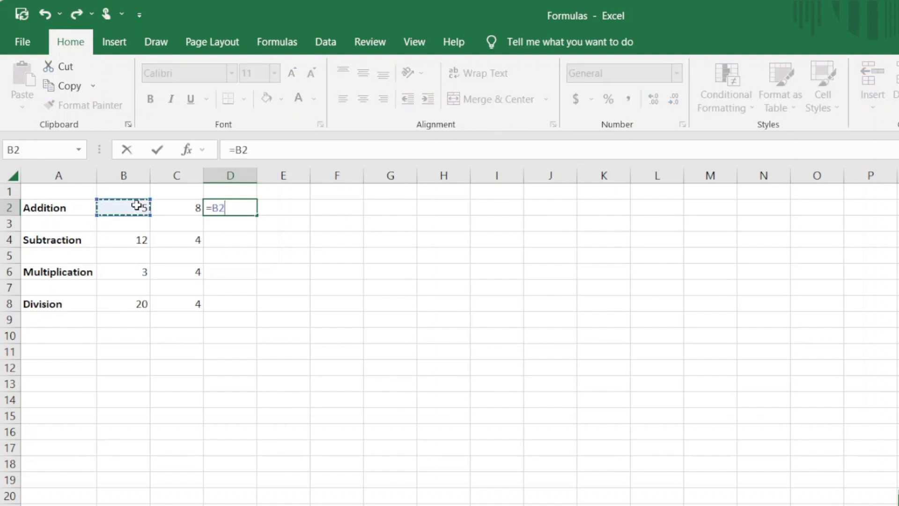
text(+)
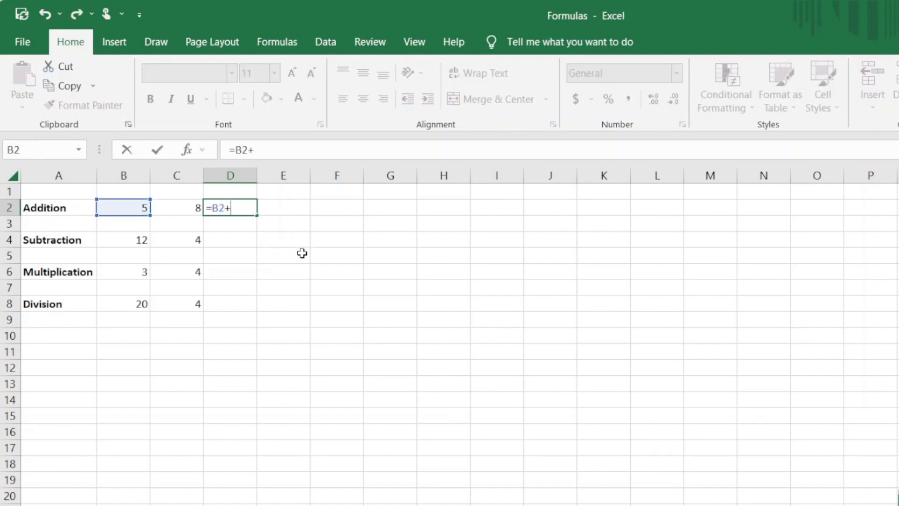
click(184, 208)
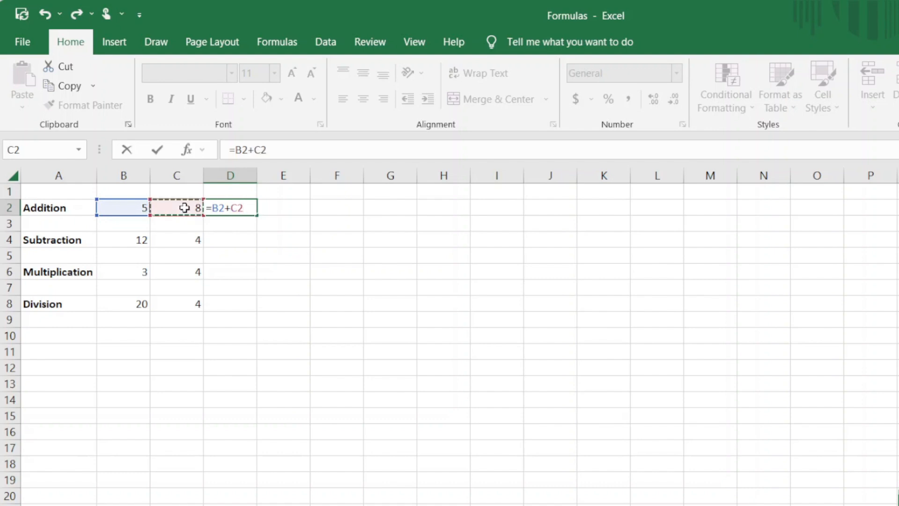
key(Return)
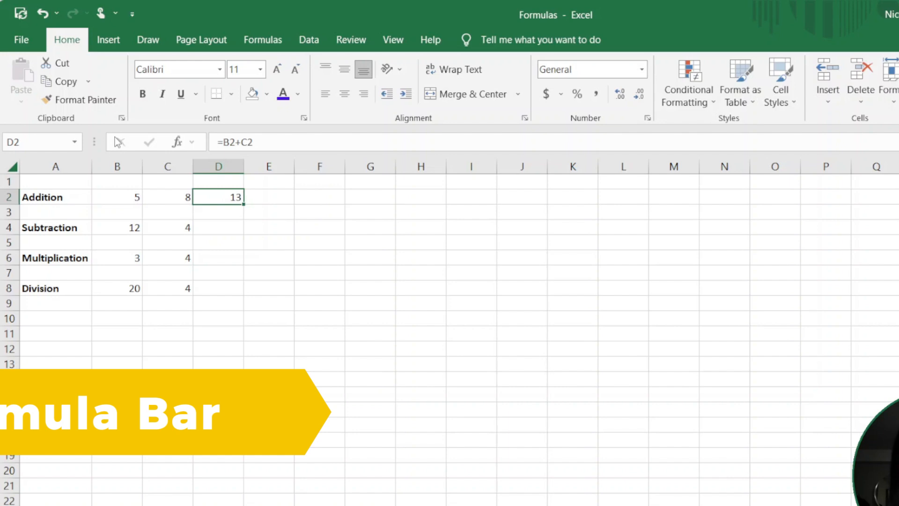
- Try extending the D2 formula with +5 and with a reference to B4, and remove both additions
click(295, 147)
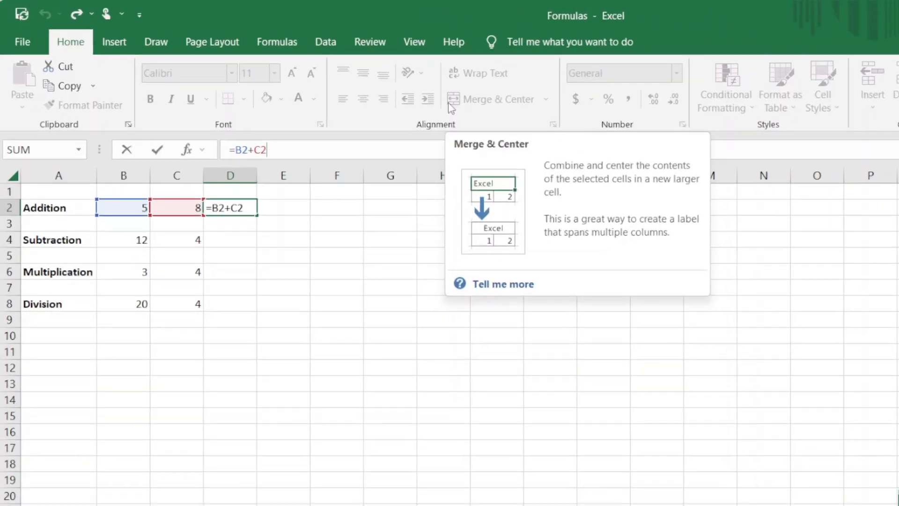
text(+5)
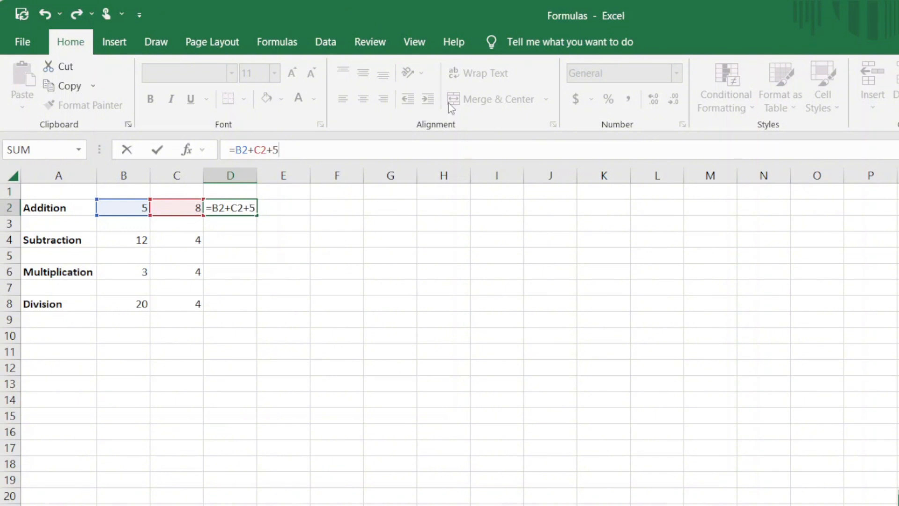
key(BackSpace)
key(BackSpace)
text(+)
click(118, 239)
key(BackSpace)
key(BackSpace)
key(BackSpace)
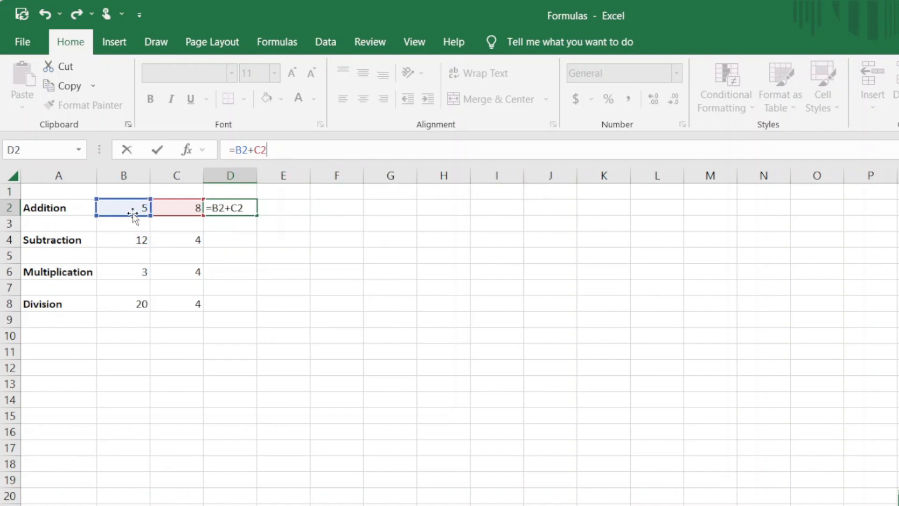
- Try moving the D2 formula's references down to B4 and C4, and restore =B2+C2
drag(133, 216, 134, 244)
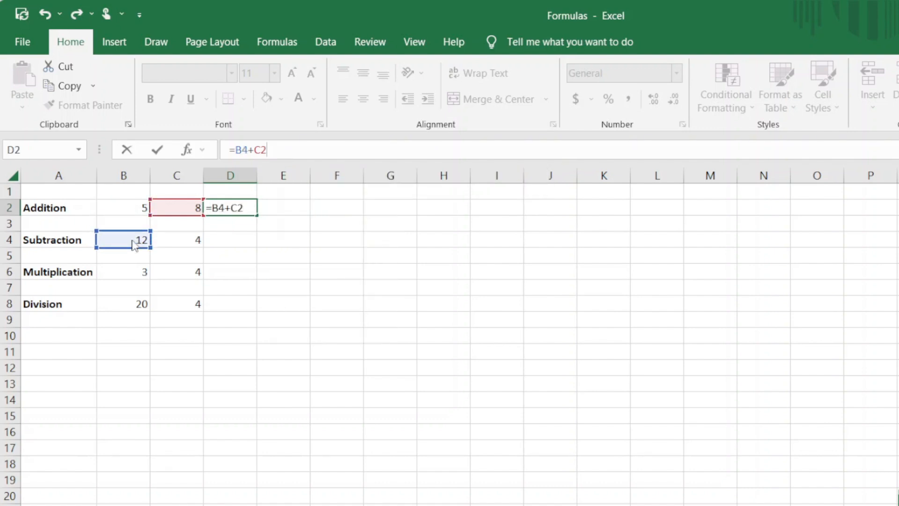
drag(178, 216, 180, 237)
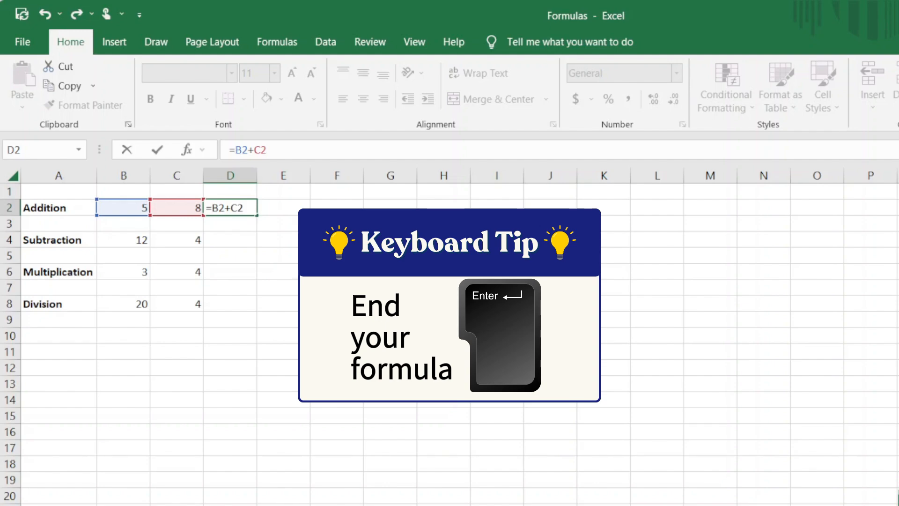
key(Return)
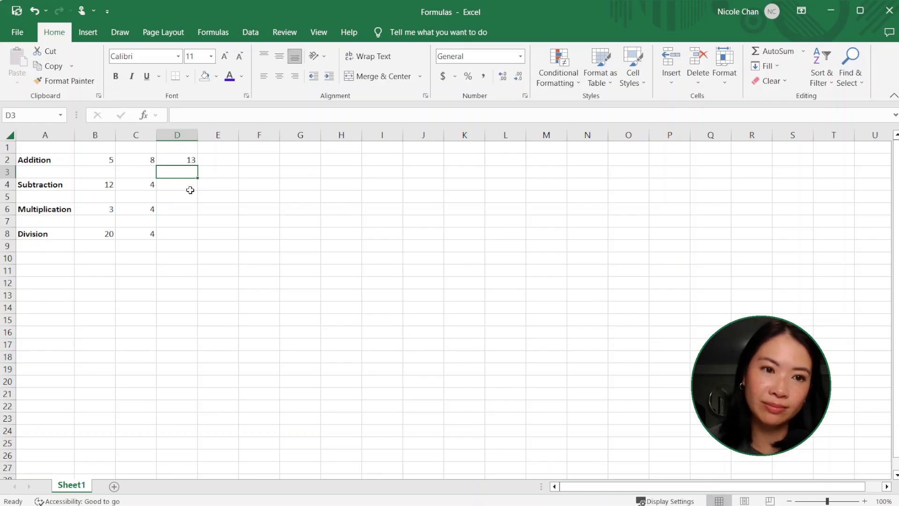
- Enter the formula =B4-C4 in cell D4 to subtract the numbers in the Subtraction row
click(190, 189)
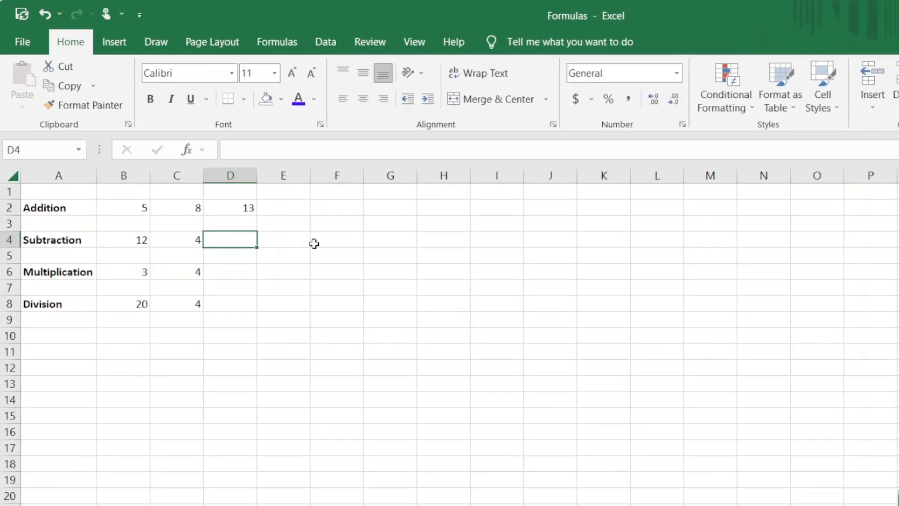
text(=)
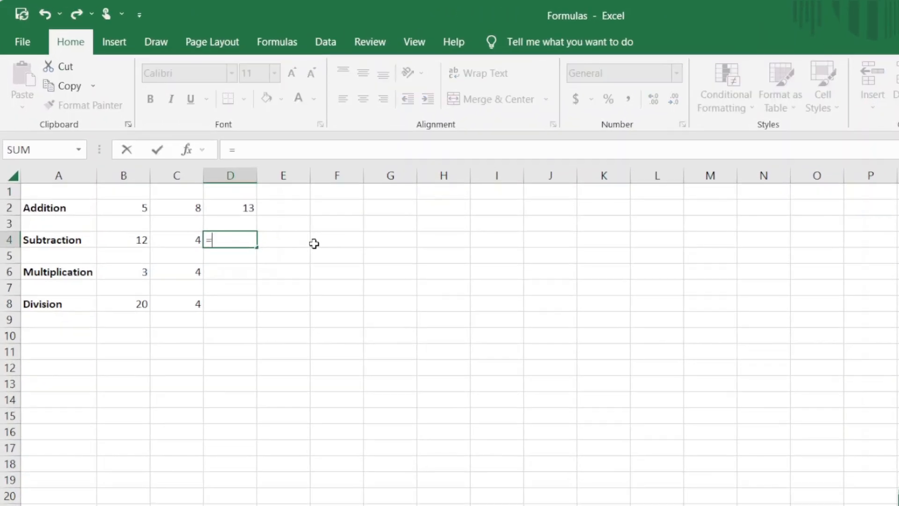
click(121, 242)
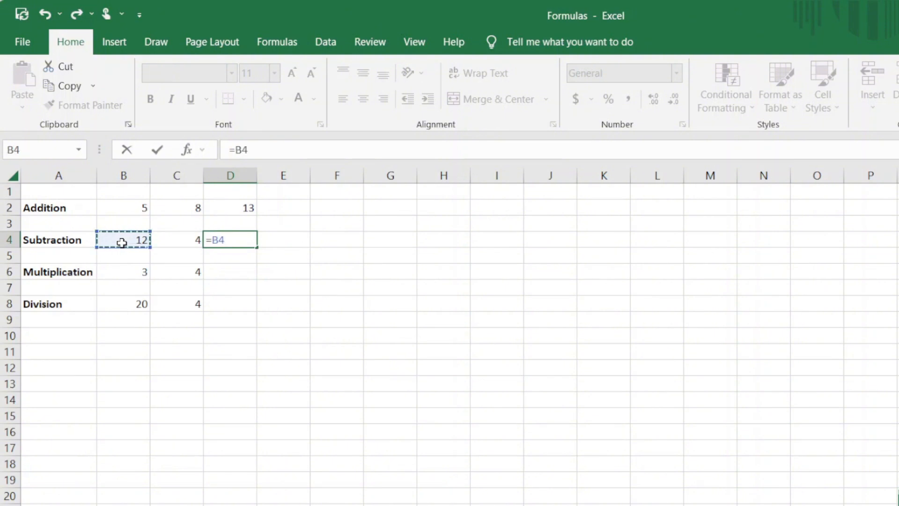
text(-)
click(181, 239)
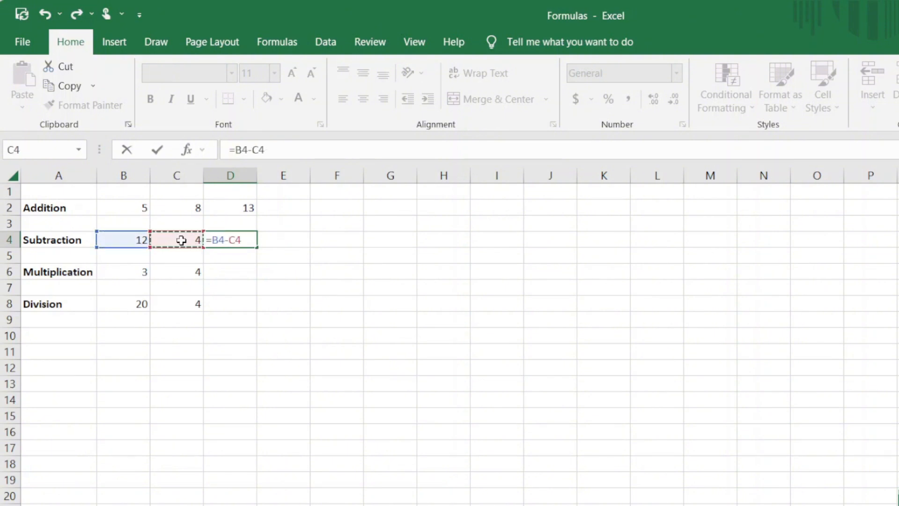
key(Return)
- Enter the formula =B6*C6 in cell D6 to multiply the numbers in the Multiplication row
key(Return)
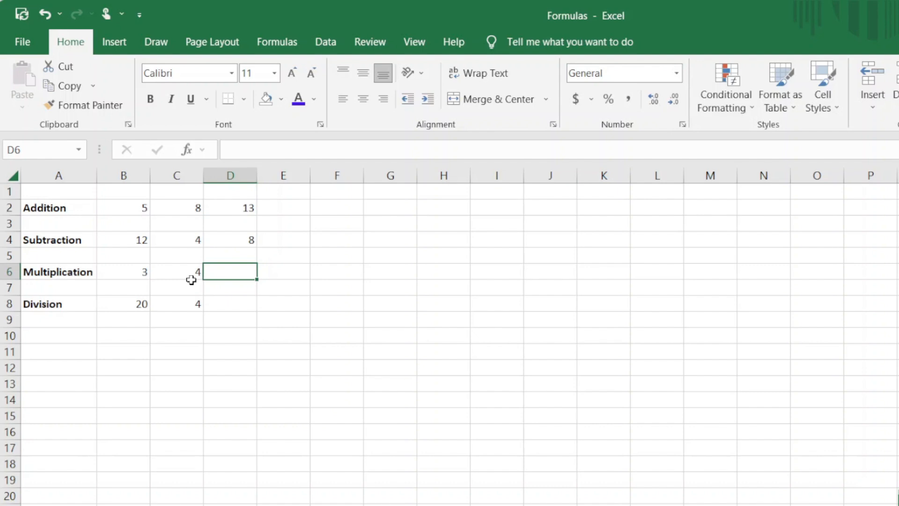
text(=)
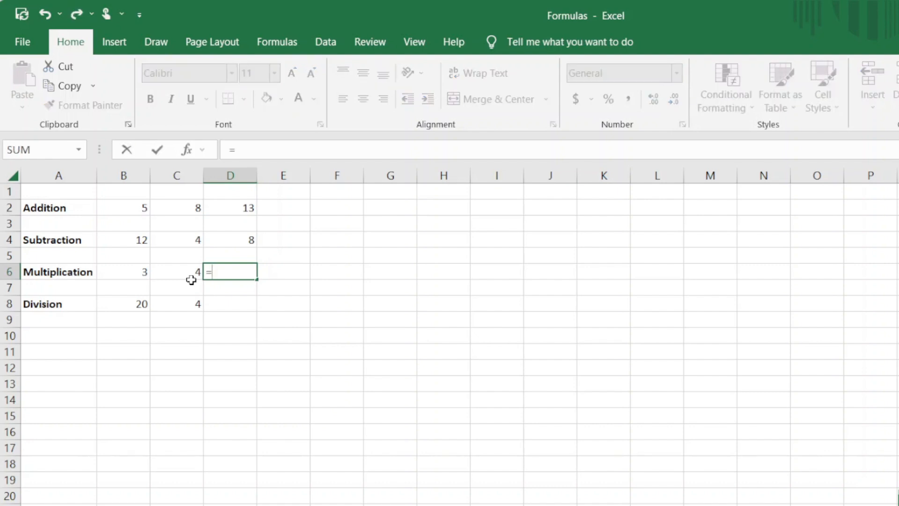
click(131, 273)
text(*)
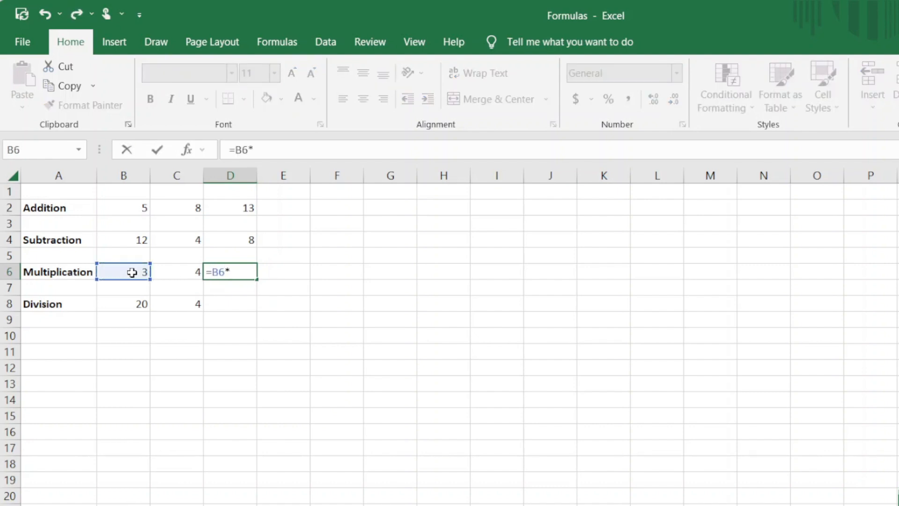
click(179, 274)
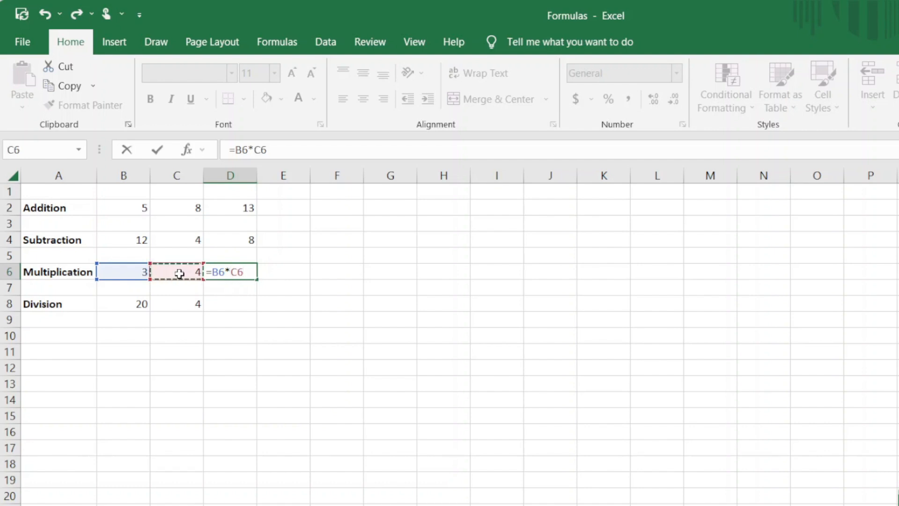
key(Return)
- Enter the formula =B8/C8 in cell D8 to divide the numbers in the Division row
key(Return)
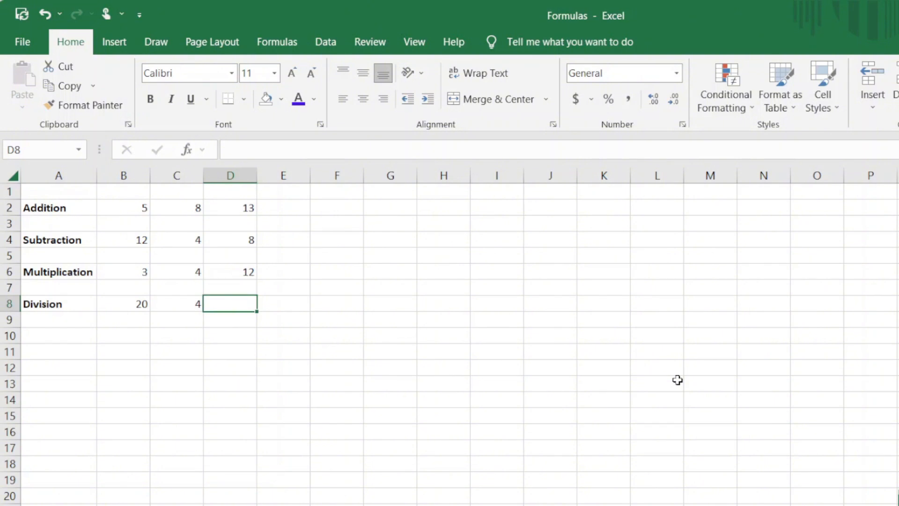
text(=)
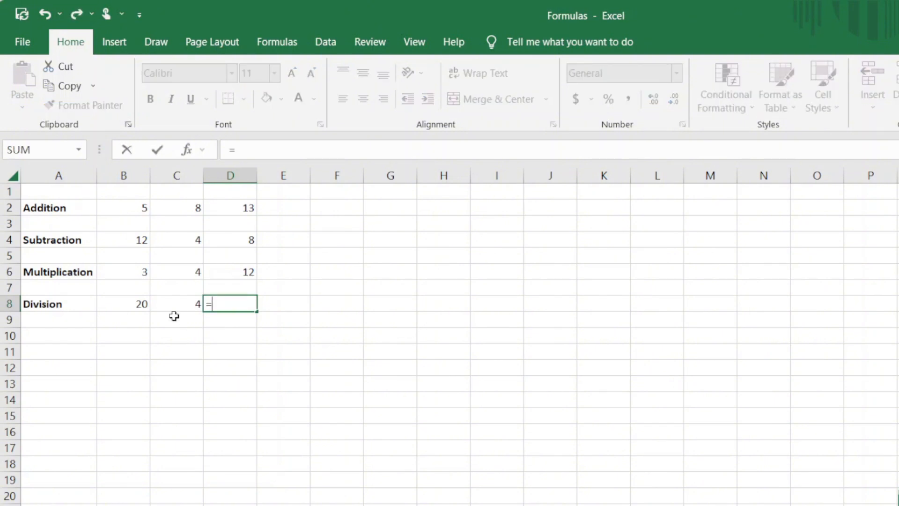
click(129, 302)
text(/)
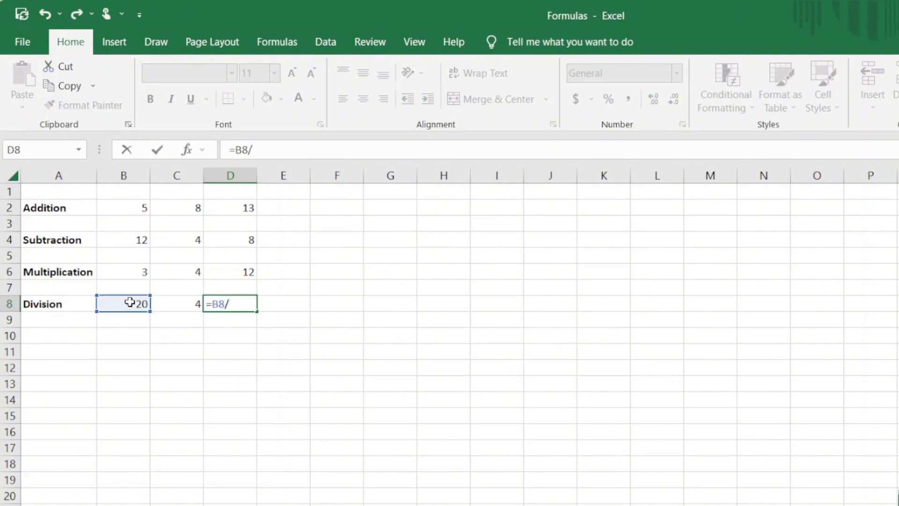
click(181, 302)
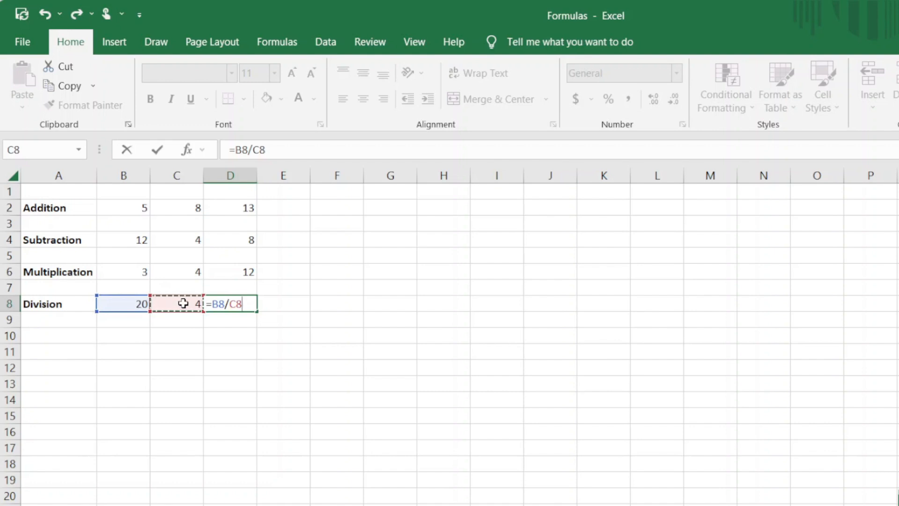
key(Return)
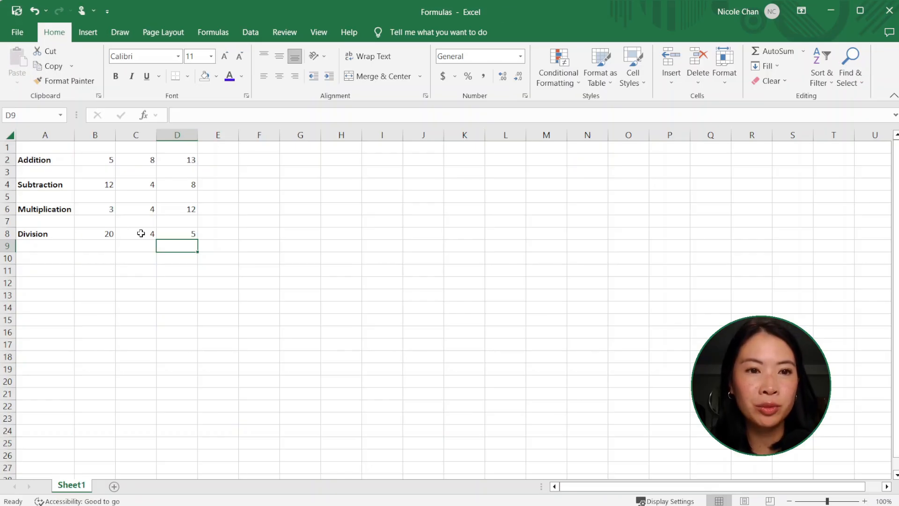
- Review the formulas behind the addition, subtraction and multiplication results in D2, D4 and D6
click(185, 159)
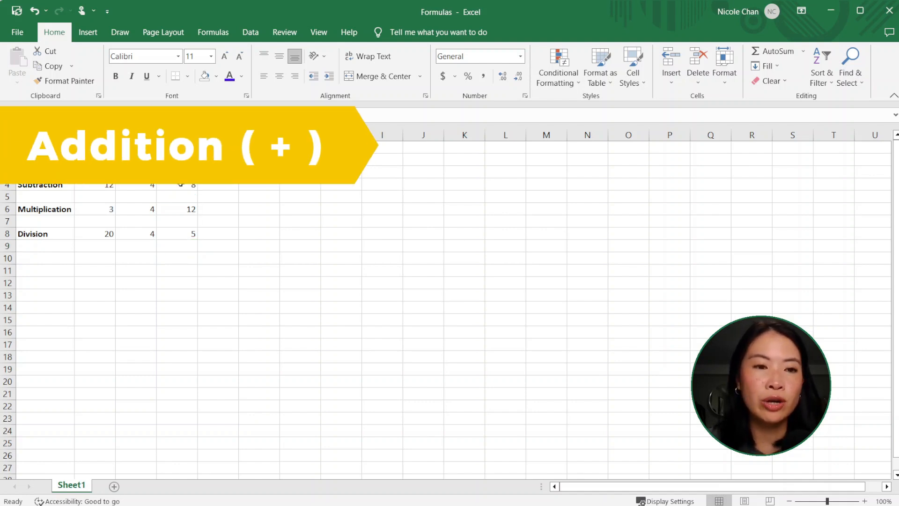
click(181, 185)
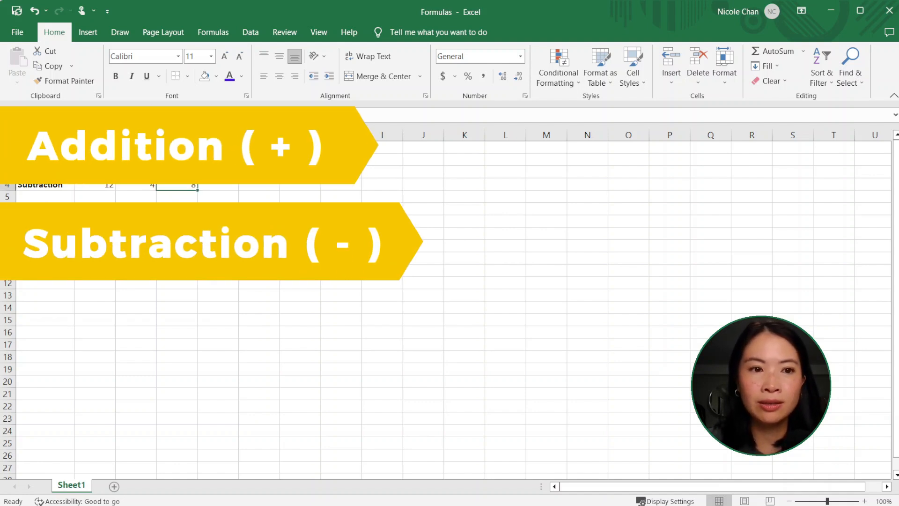
click(177, 208)
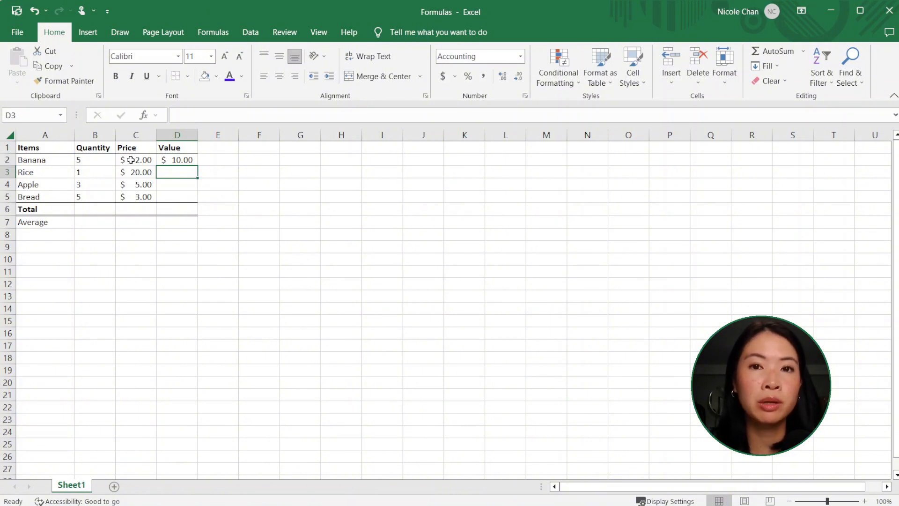
- Autofill the Value formula from D2 down to D5 for the Rice, Apple and Bread rows
click(189, 161)
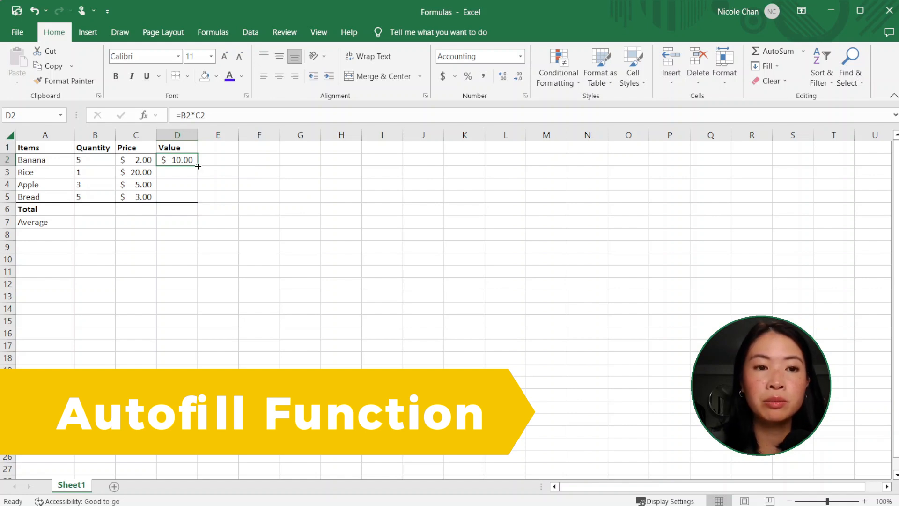
drag(199, 166, 194, 200)
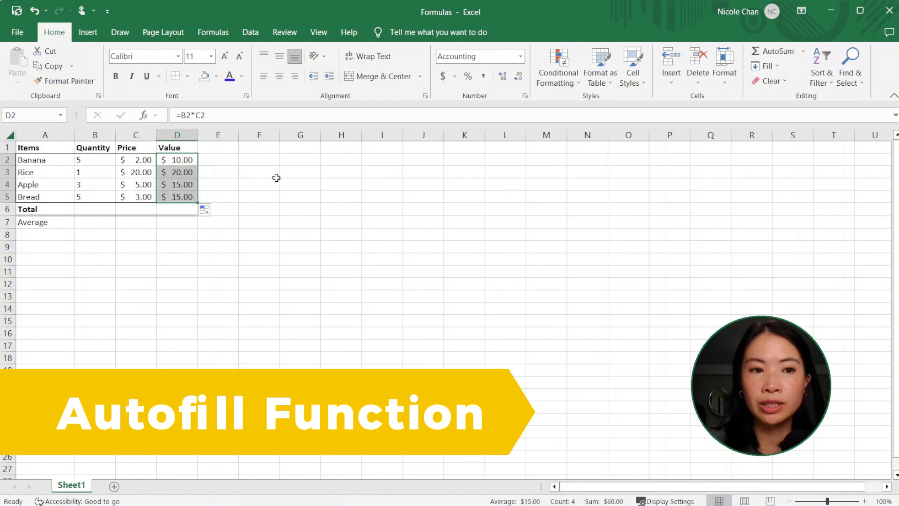
click(227, 195)
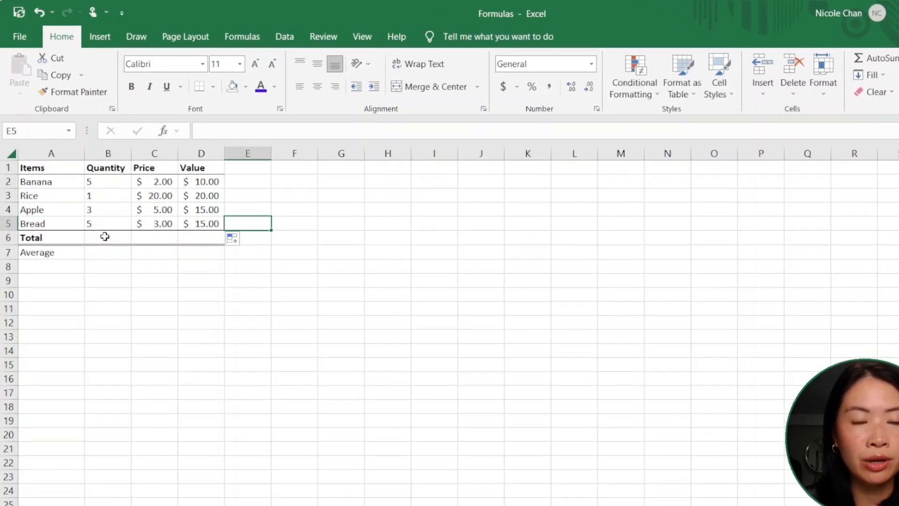
- Total the Quantity column in cell B6 with the formula =B2+B3+B4+B5
click(120, 270)
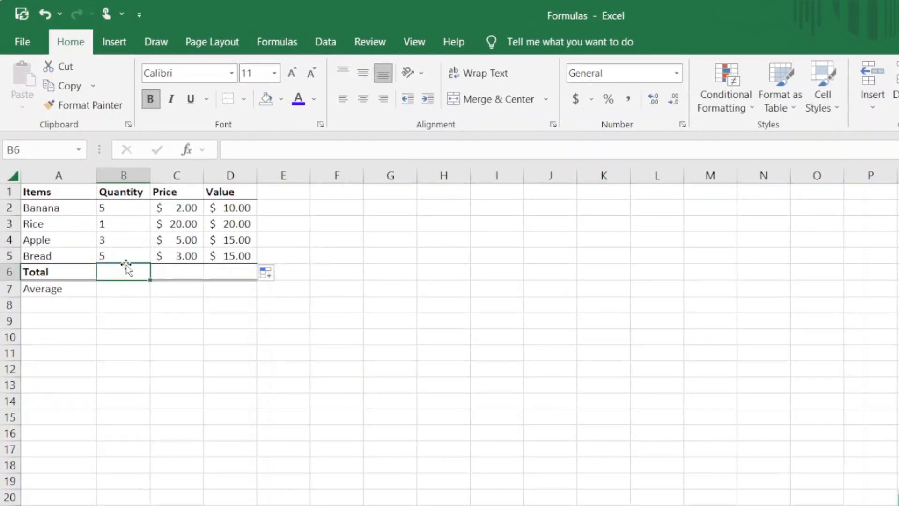
text(=)
click(128, 208)
text(+)
click(133, 224)
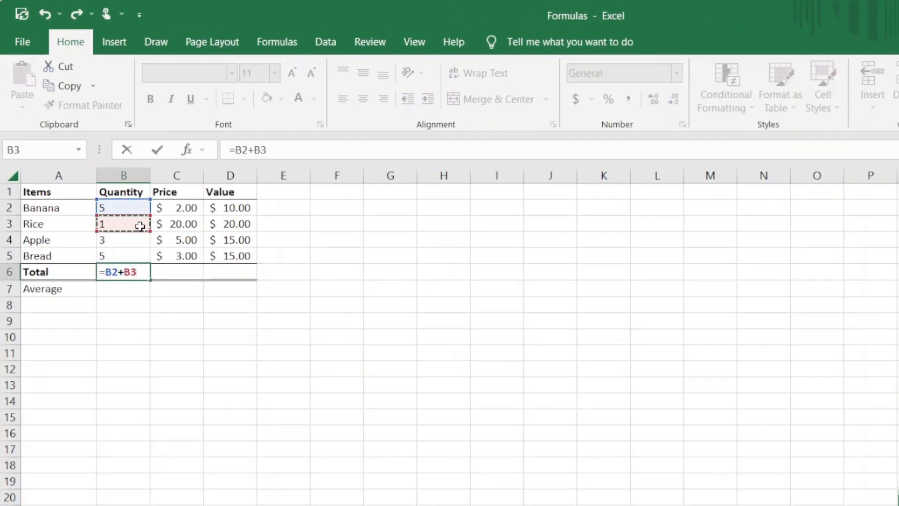
text(+)
click(134, 240)
text(+)
click(136, 256)
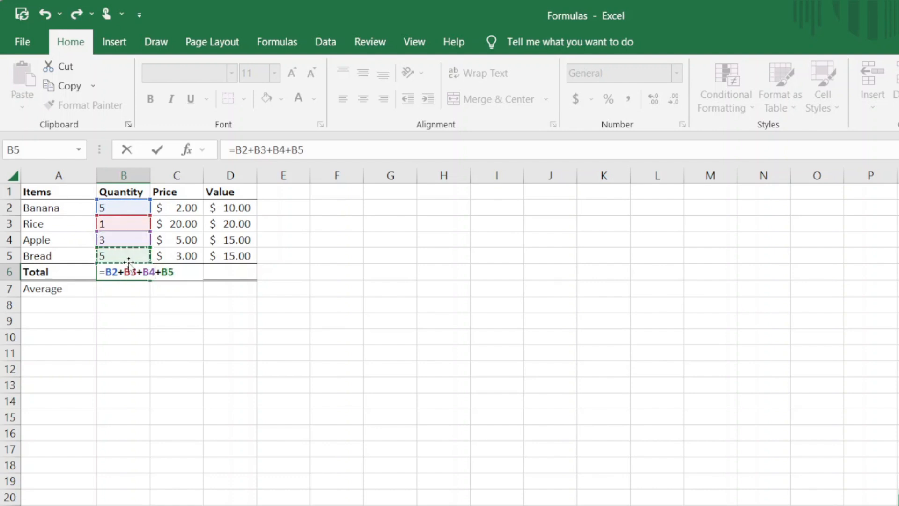
key(Return)
drag(176, 278, 248, 278)
click(229, 272)
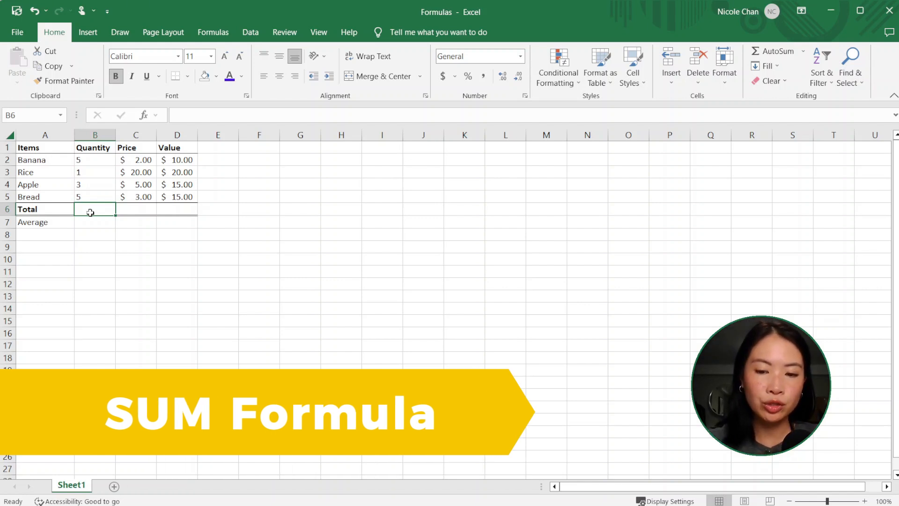
- Total the Quantity column in cell B6 with the formula =SUM(B2:B5)
text(=)
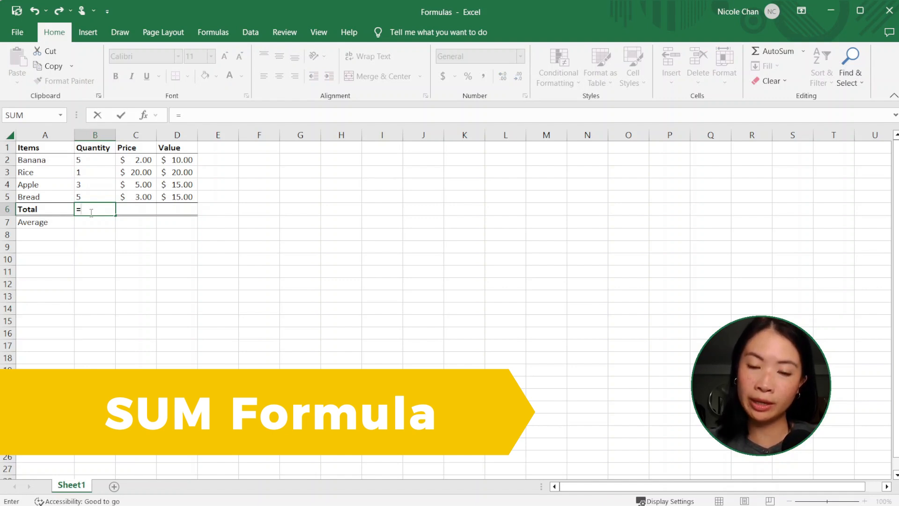
text(SUM()
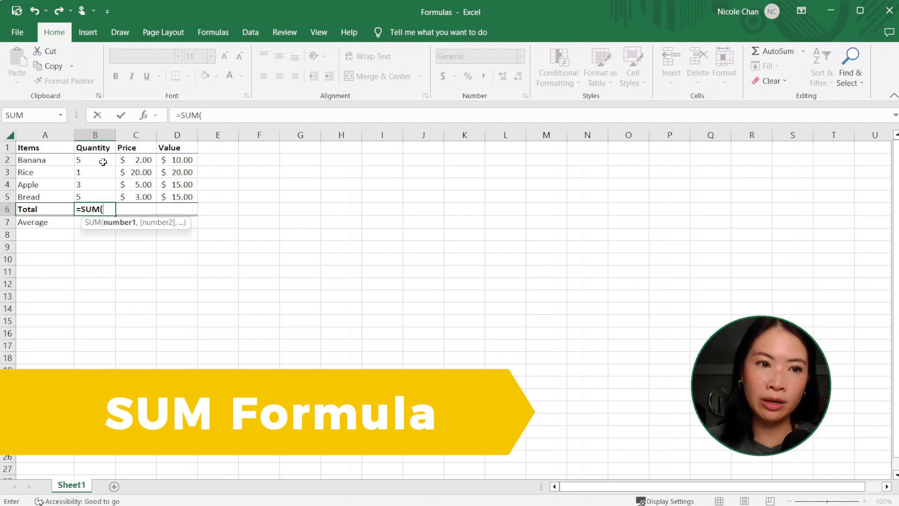
drag(102, 160, 102, 196)
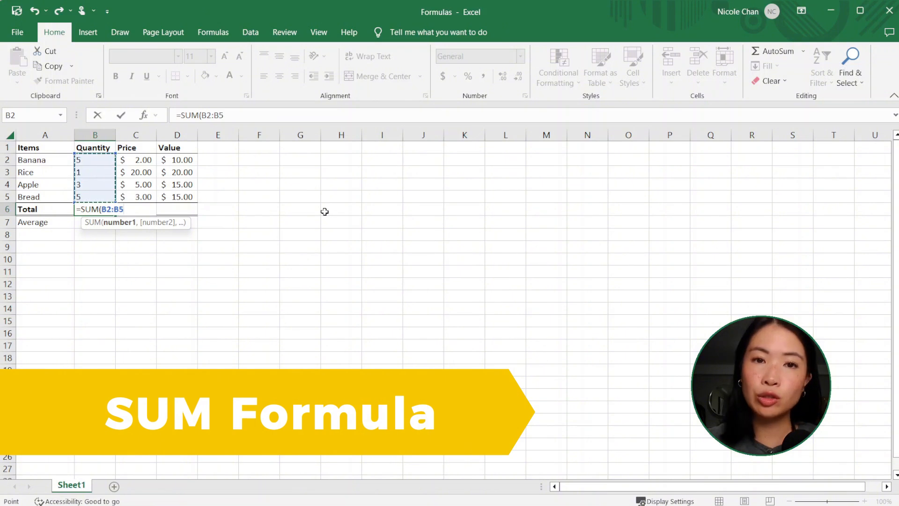
text())
key(ctrl+Return)
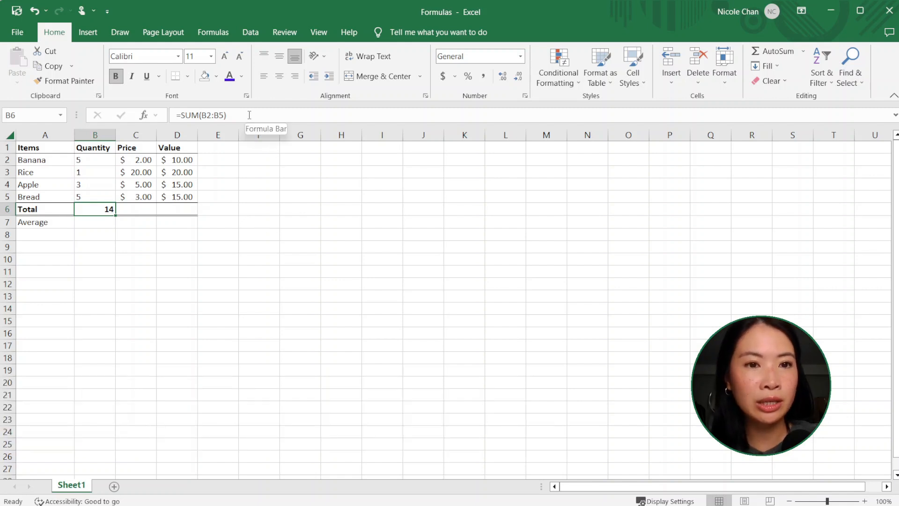
- Check the cell range in B6's SUM formula and autofill it across to C6 and D6 for Price and Value
click(249, 114)
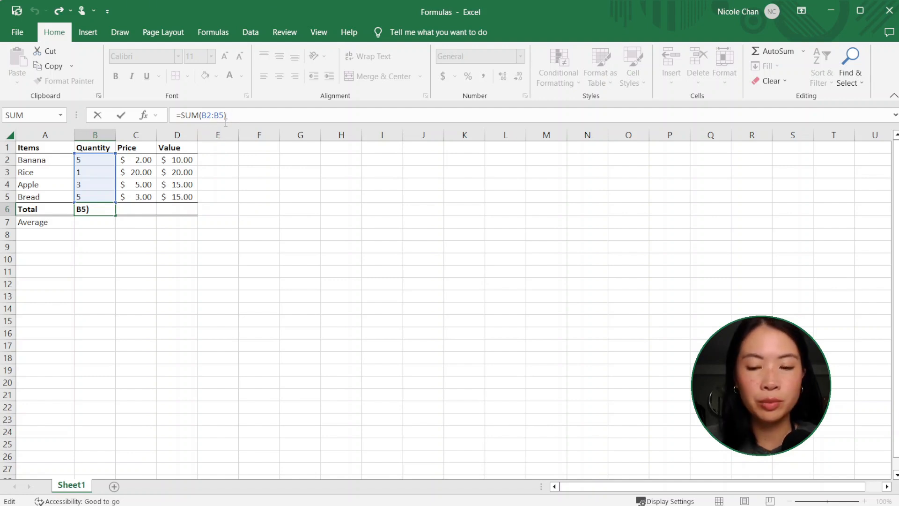
key(Return)
click(107, 210)
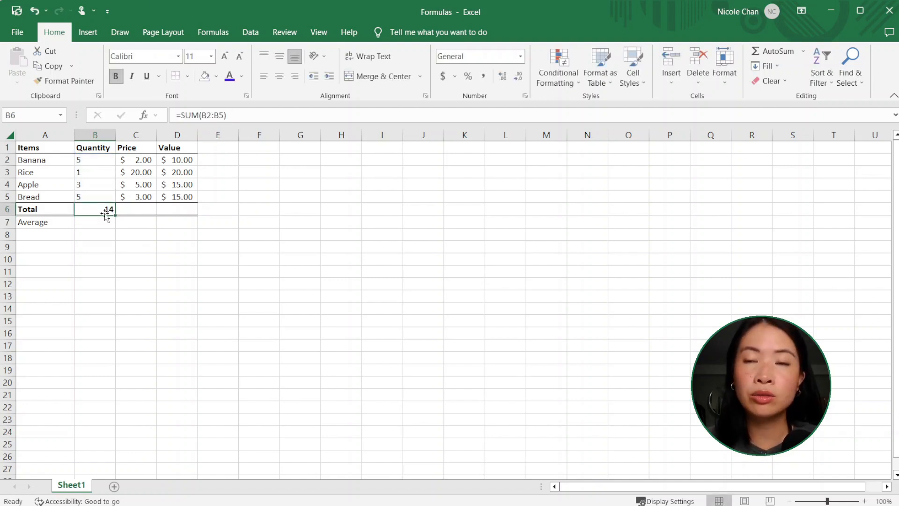
drag(116, 216, 194, 215)
- Average the item quantities in cell B7 with the formula =AVERAGE(B2:B5)
click(107, 221)
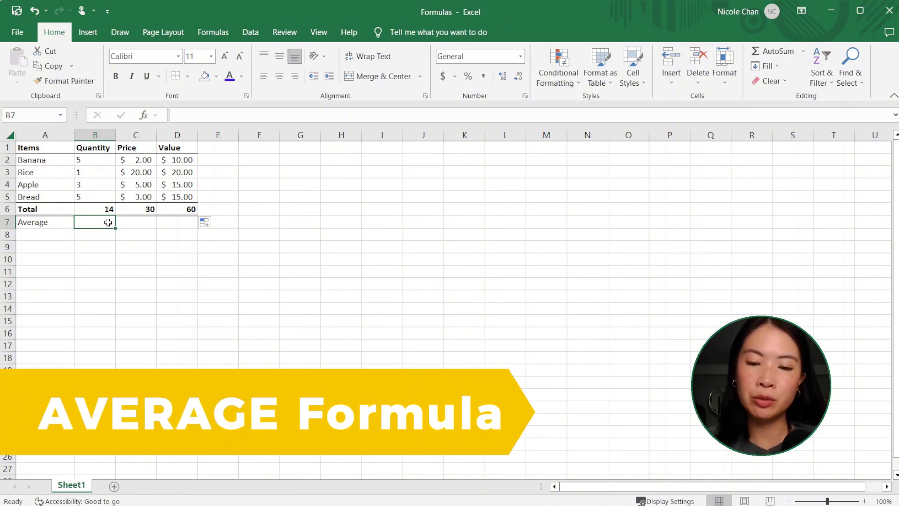
text(=Average()
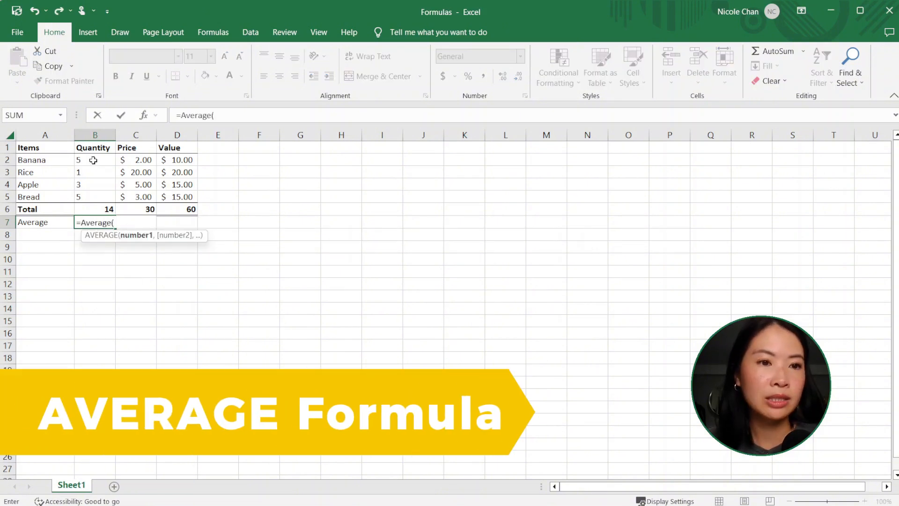
drag(93, 160, 94, 196)
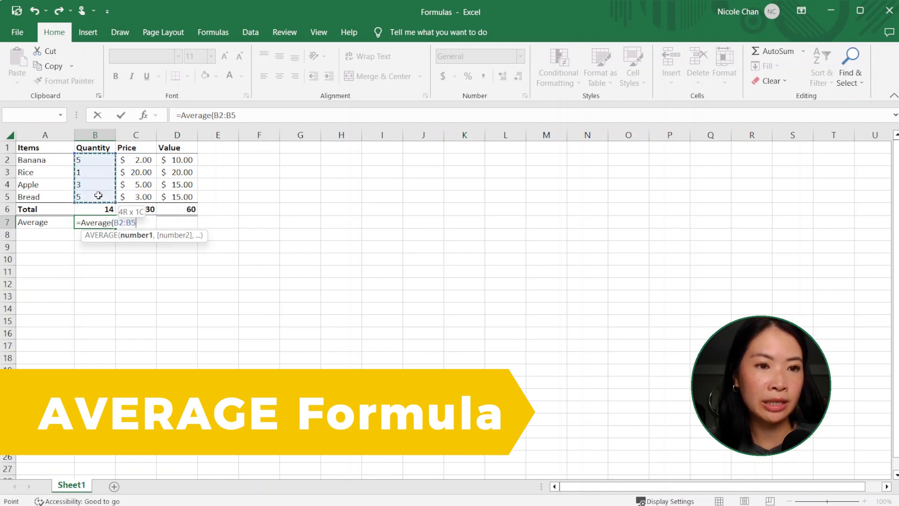
key(Return)
- Autofill the AVERAGE formula from B7 across to the Price and Value columns
click(104, 224)
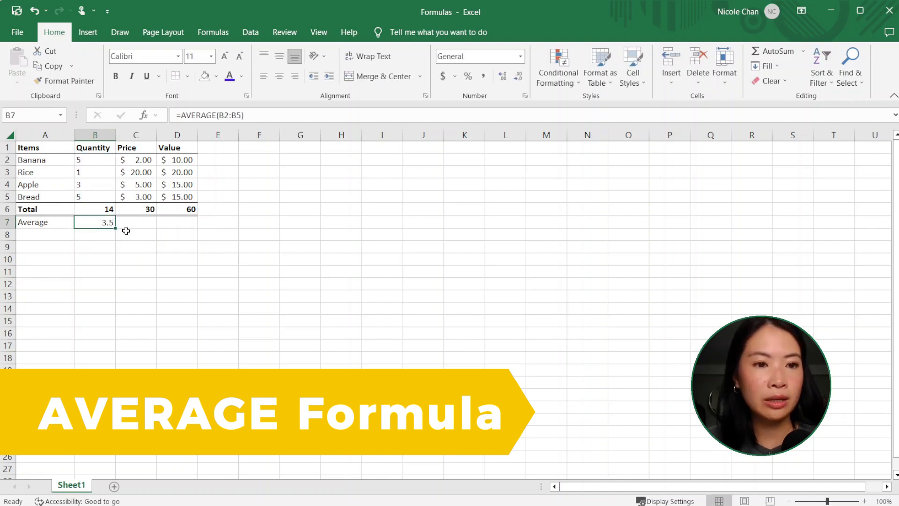
drag(190, 230, 190, 230)
click(259, 208)
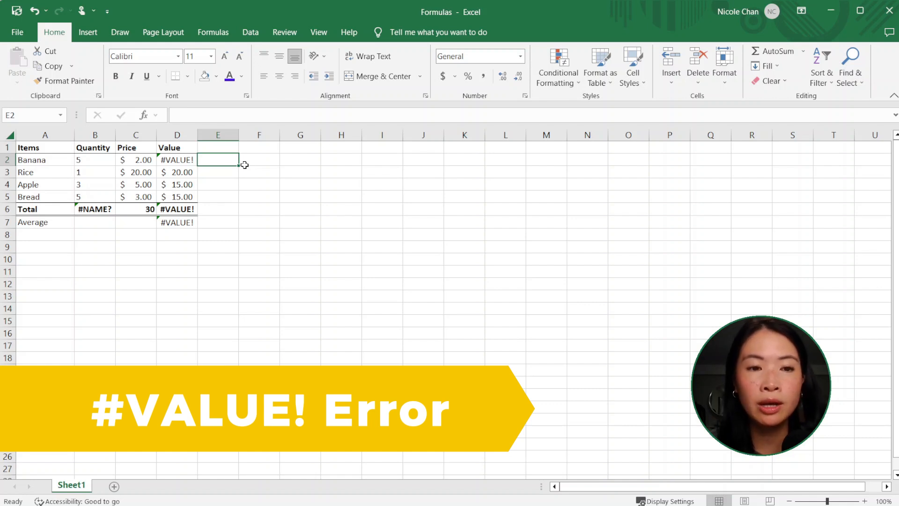
- Fix the #VALUE! error in D2 by replacing the text "Hello" with the Banana price reference, making the formula =B2*C2
key(Left)
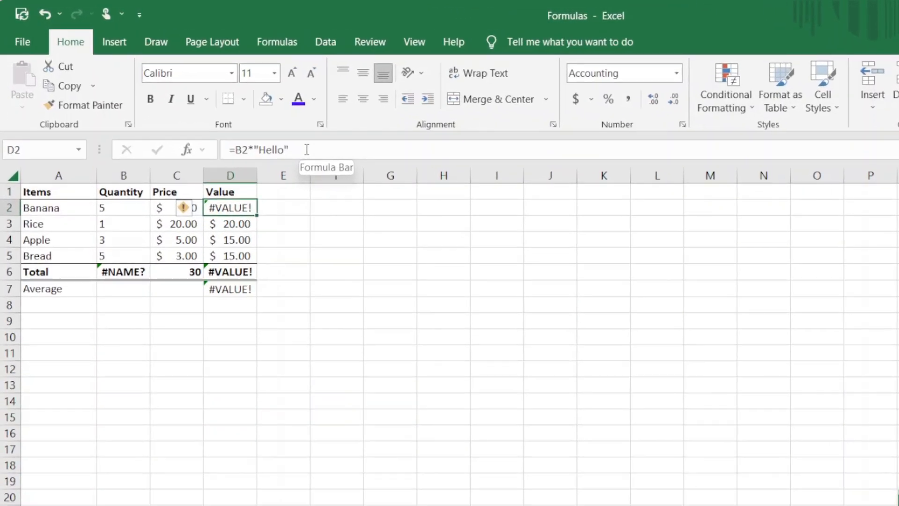
click(307, 149)
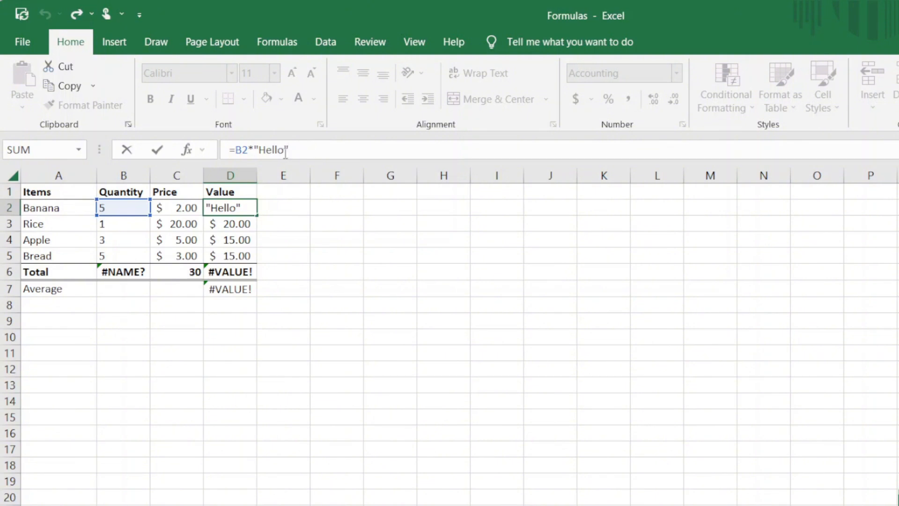
drag(289, 149, 254, 151)
click(165, 207)
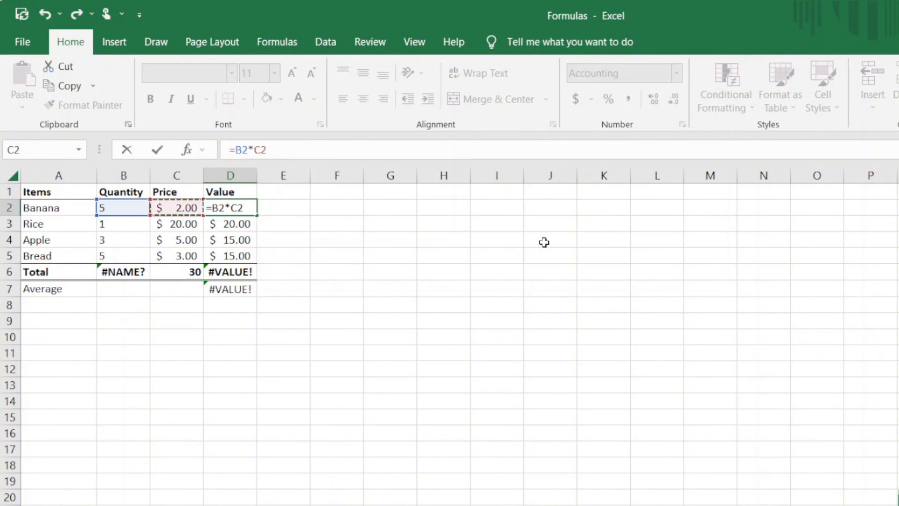
key(Return)
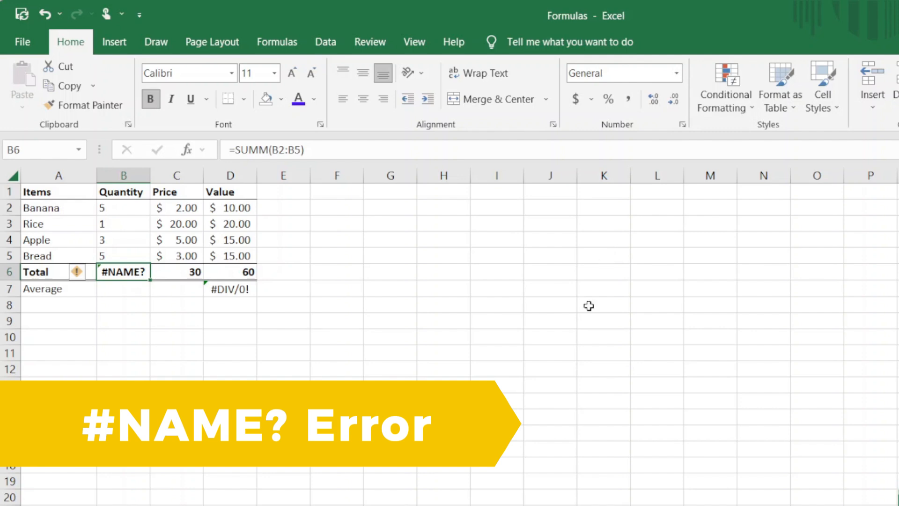
- Fix the #NAME? error in B6 by correcting the misspelled function name to SUM
click(261, 158)
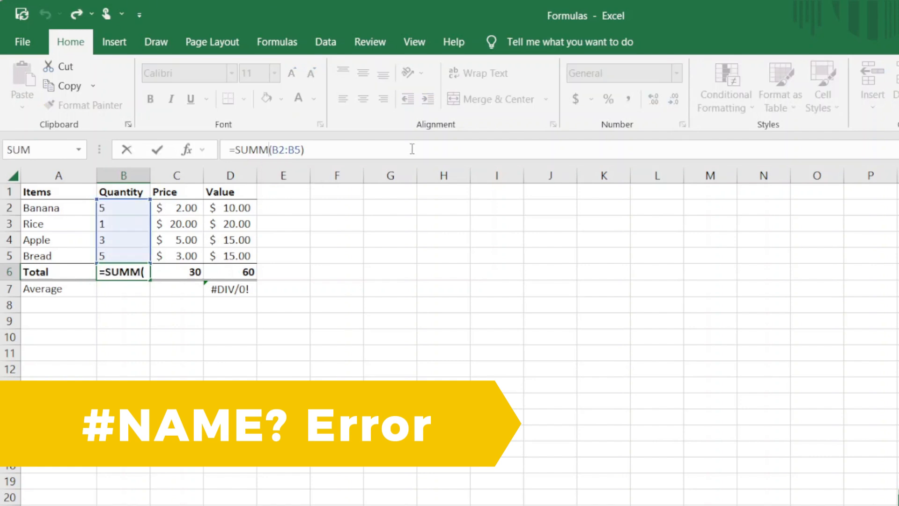
key(BackSpace)
key(Return)
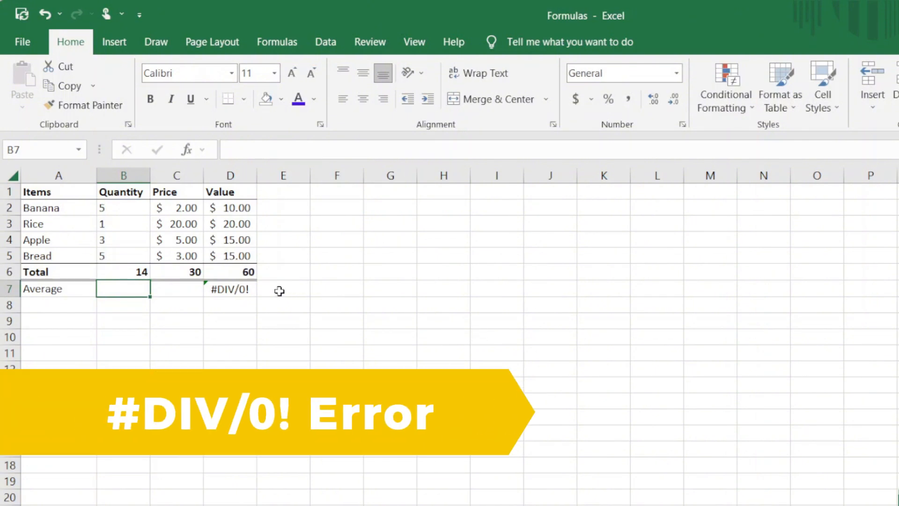
- Fix the #DIV/0! error in D7 by changing the divisor to 2, making the formula =D6/2
click(239, 289)
click(328, 148)
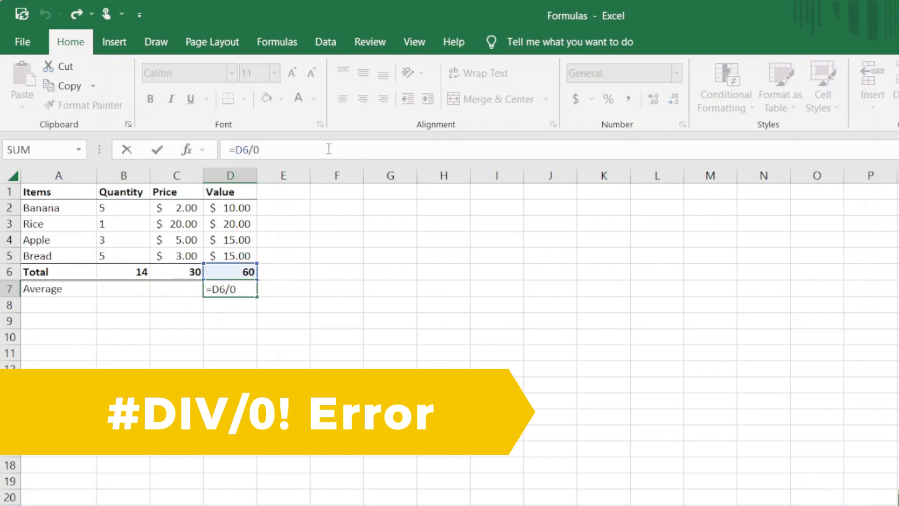
key(BackSpace)
text(2)
key(Return)
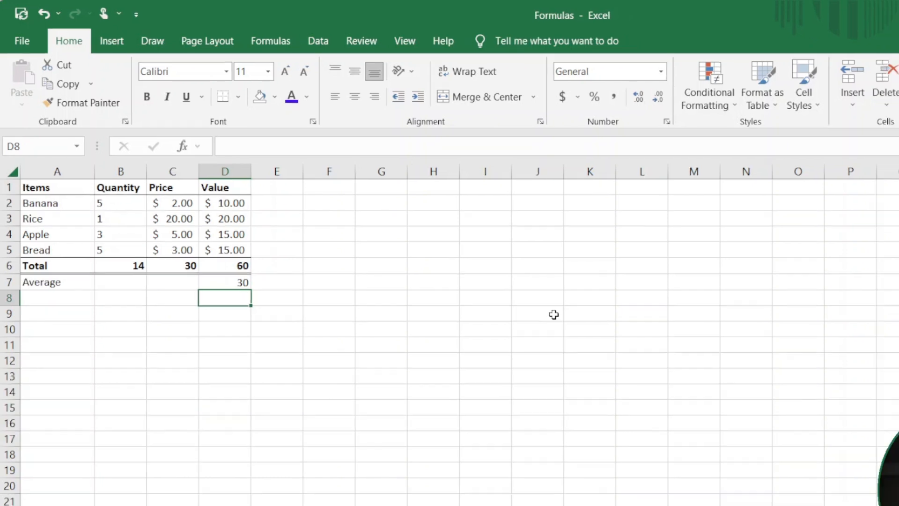